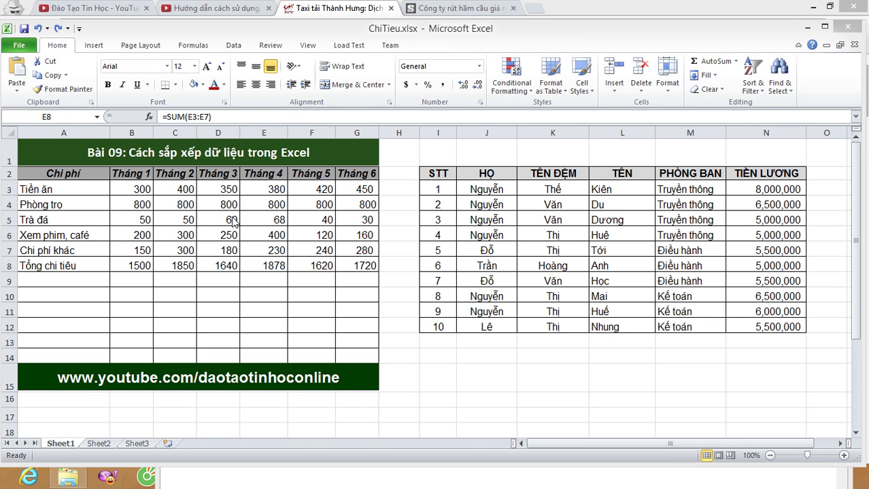
In the web browser, view the YouTube channel page and its PowerPoint 2010 video tab
{"action": "left_click", "coordinate": [331, 8]}
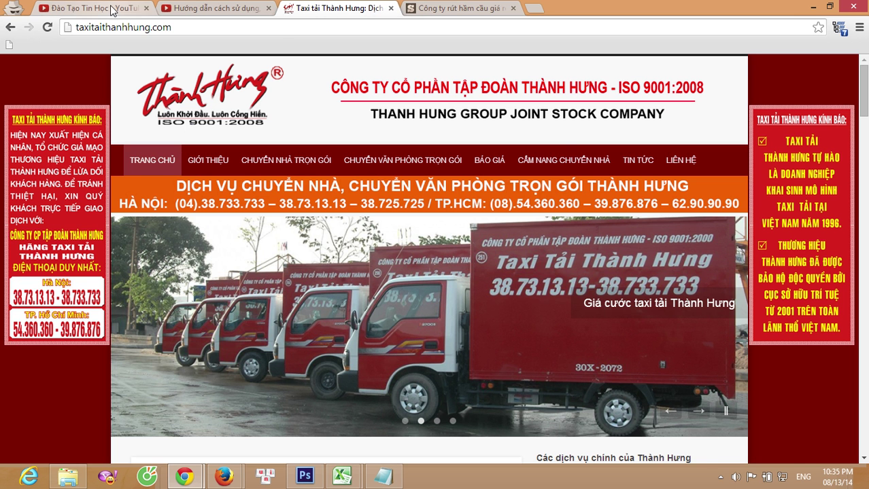
{"action": "left_click", "coordinate": [114, 9]}
{"action": "left_click_drag", "start_coordinate": [133, 27], "coordinate": [286, 27]}
{"action": "scroll", "coordinate": [315, 266], "scroll_direction": "down", "scroll_amount": 1}
{"action": "scroll", "coordinate": [305, 307], "scroll_direction": "down", "scroll_amount": 3}
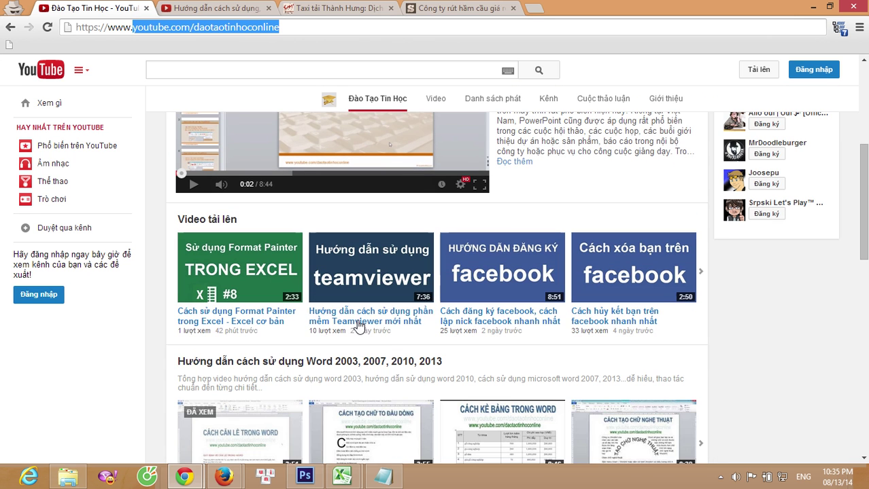
{"action": "scroll", "coordinate": [329, 241], "scroll_direction": "down", "scroll_amount": 1}
{"action": "scroll", "coordinate": [231, 299], "scroll_direction": "down", "scroll_amount": 2}
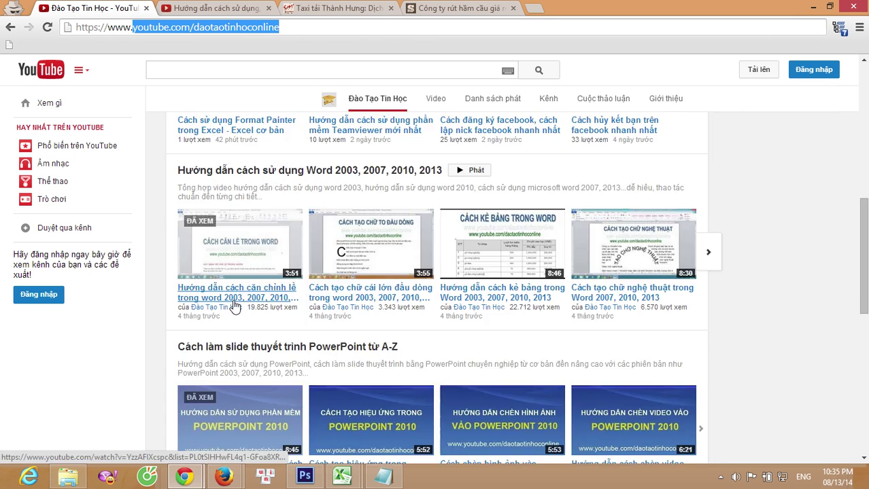
{"action": "scroll", "coordinate": [385, 350], "scroll_direction": "down", "scroll_amount": 1}
{"action": "scroll", "coordinate": [384, 351], "scroll_direction": "down", "scroll_amount": 1}
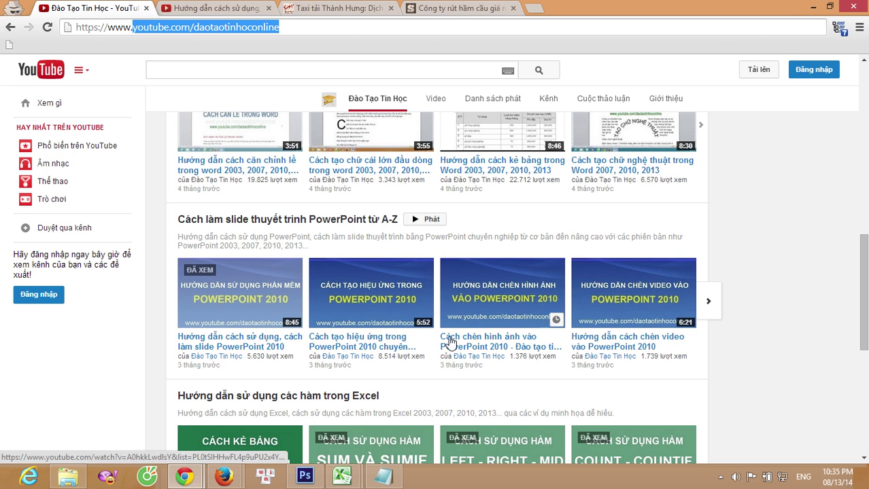
{"action": "scroll", "coordinate": [449, 344], "scroll_direction": "down", "scroll_amount": 1}
{"action": "scroll", "coordinate": [379, 359], "scroll_direction": "down", "scroll_amount": 1}
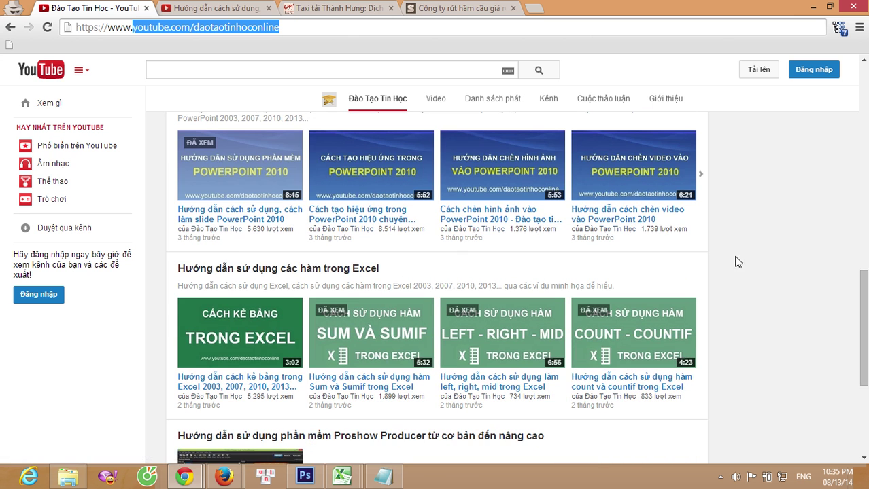
{"action": "left_click", "coordinate": [238, 14]}
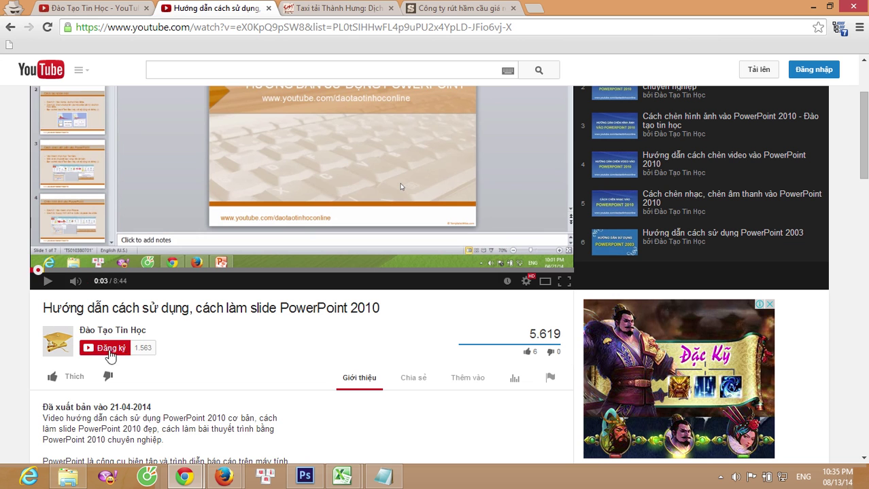
{"action": "left_click", "coordinate": [93, 333]}
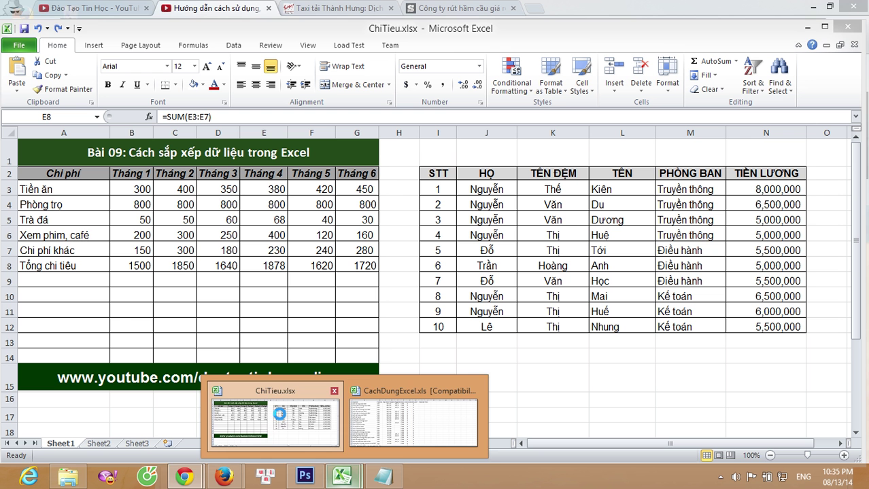
Back in ChiTieu, select the whole expense table including its headers
{"action": "left_click", "coordinate": [279, 412]}
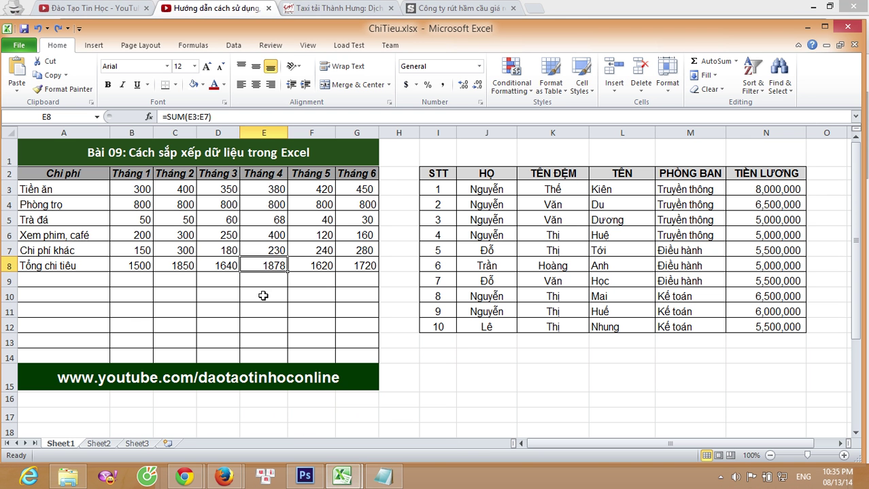
{"action": "left_click", "coordinate": [258, 251]}
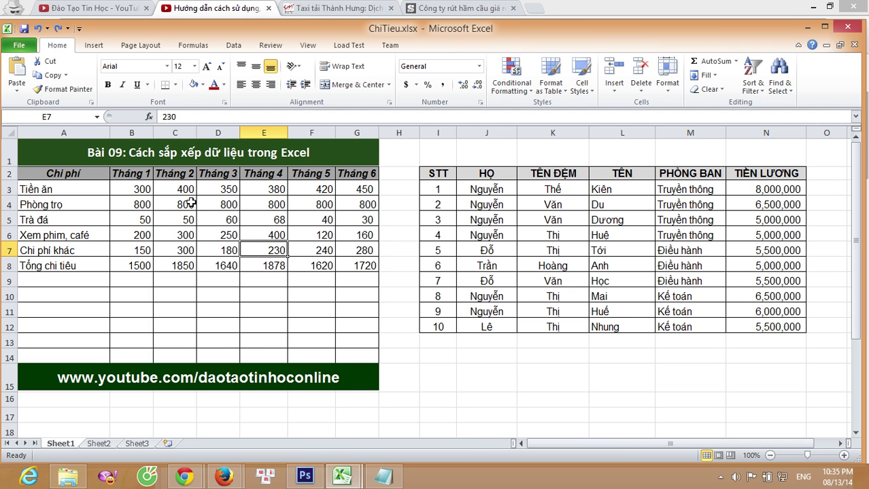
{"action": "left_click", "coordinate": [143, 186]}
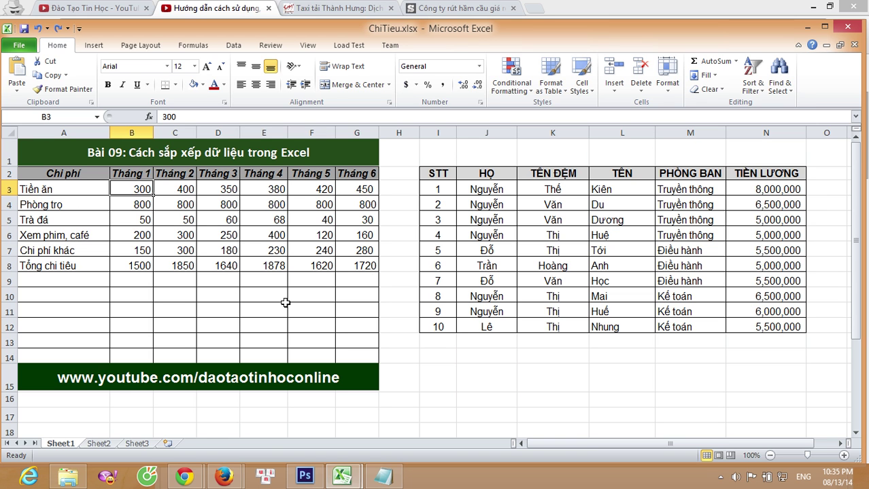
{"action": "mouse_move", "coordinate": [27, 176]}
{"action": "left_mouse_down"}
{"action": "mouse_move", "coordinate": [176, 234]}
{"action": "mouse_move", "coordinate": [350, 267]}
{"action": "left_mouse_up"}
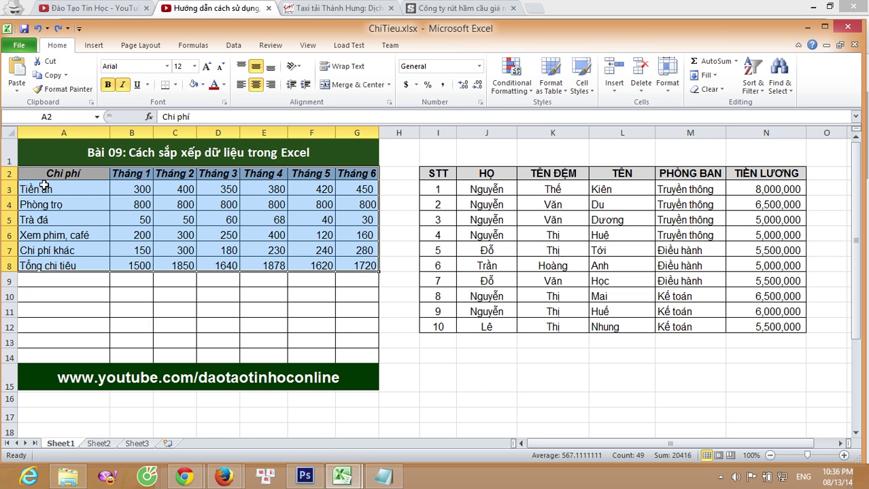
{"action": "left_click_drag", "start_coordinate": [23, 174], "coordinate": [366, 264]}
In Custom Sort, sort by Tháng 1 on Values, Smallest to Largest
{"action": "left_click", "coordinate": [755, 87]}
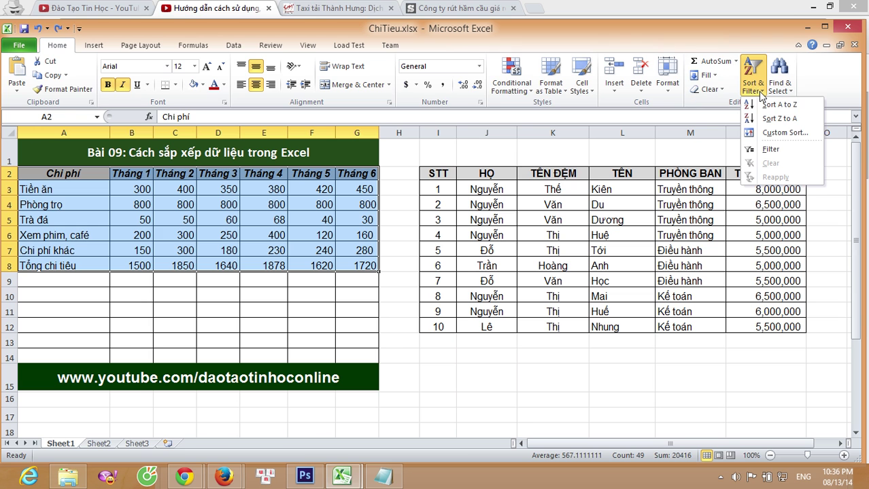
{"action": "left_click", "coordinate": [780, 135]}
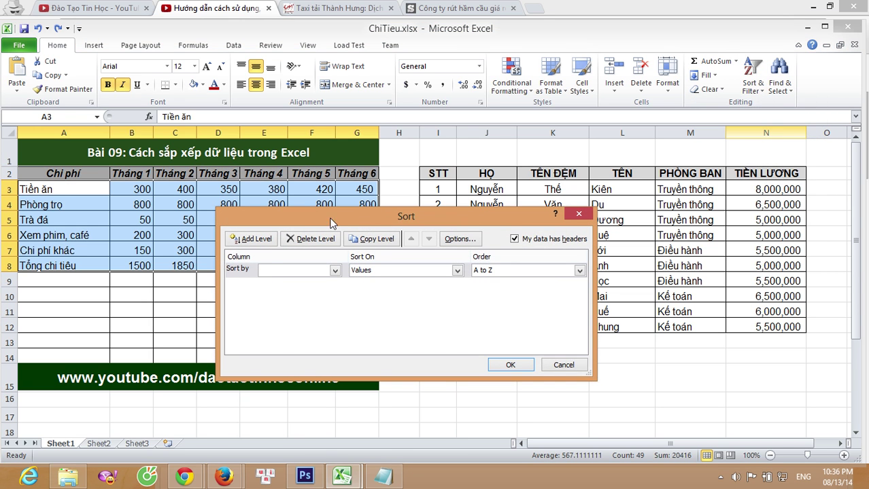
{"action": "left_click", "coordinate": [319, 272]}
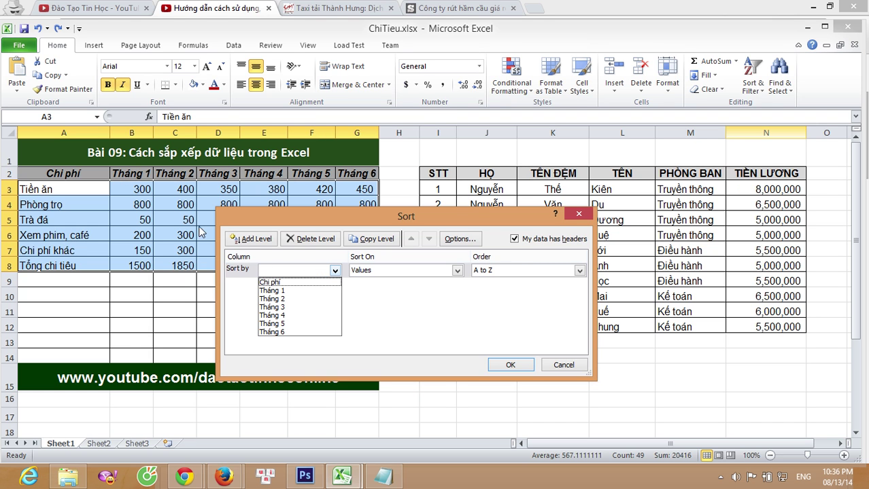
{"action": "left_click", "coordinate": [284, 291]}
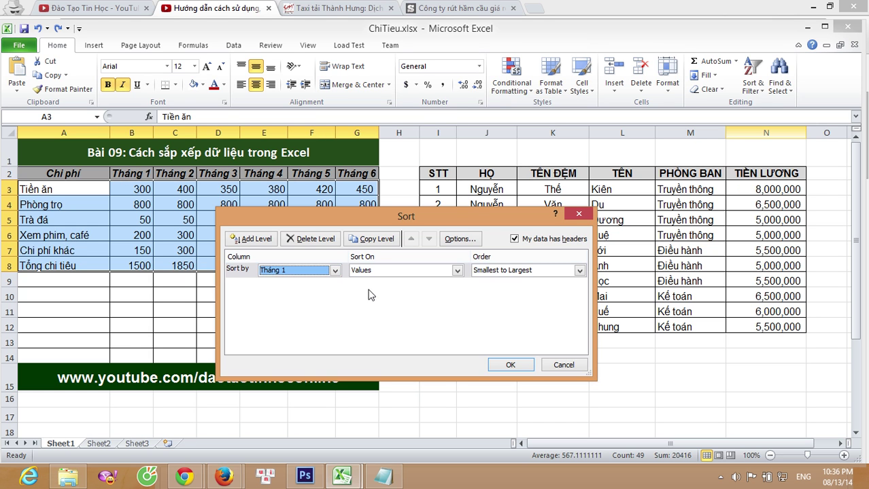
{"action": "left_click", "coordinate": [394, 272]}
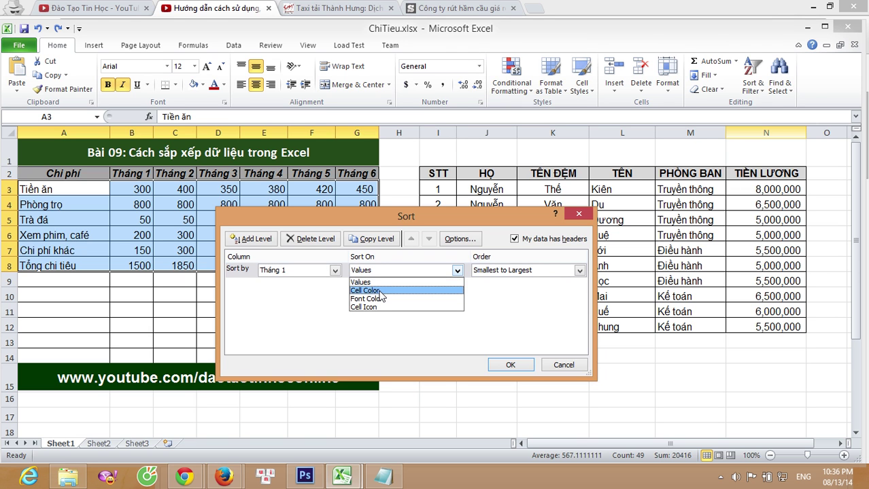
{"action": "left_click", "coordinate": [387, 284]}
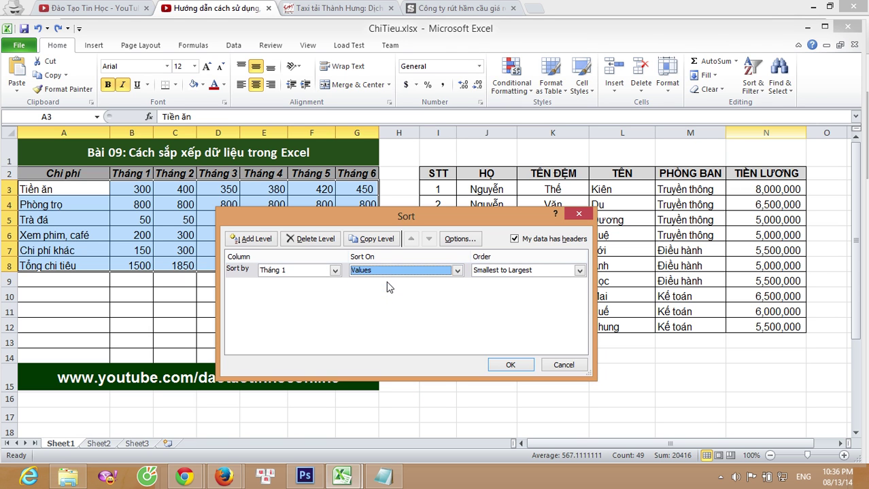
{"action": "left_click", "coordinate": [514, 272]}
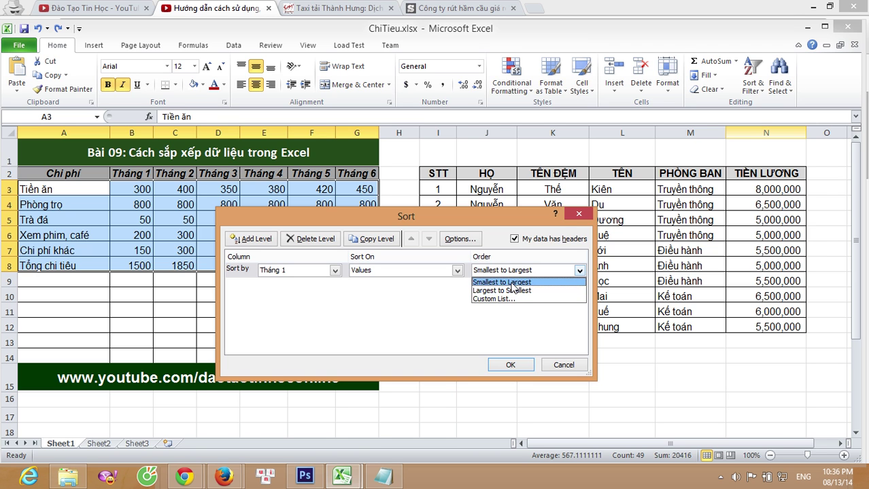
{"action": "left_click", "coordinate": [513, 283]}
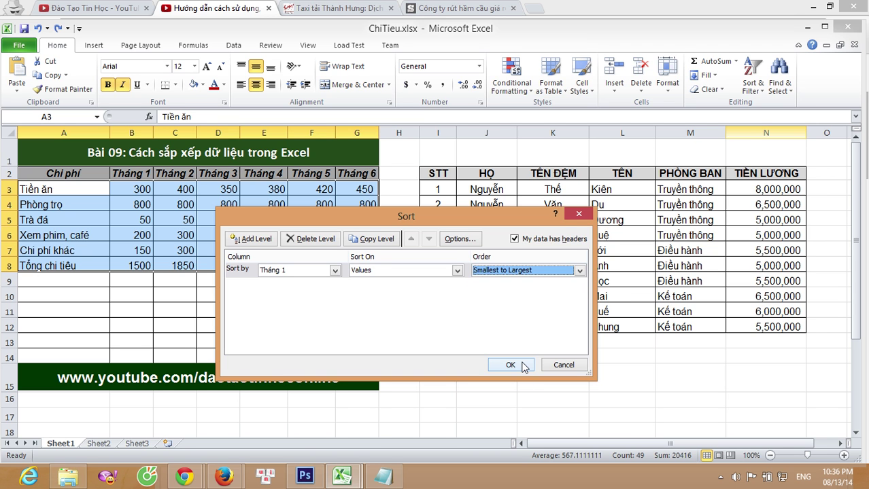
{"action": "left_click_drag", "start_coordinate": [457, 217], "coordinate": [157, 327]}
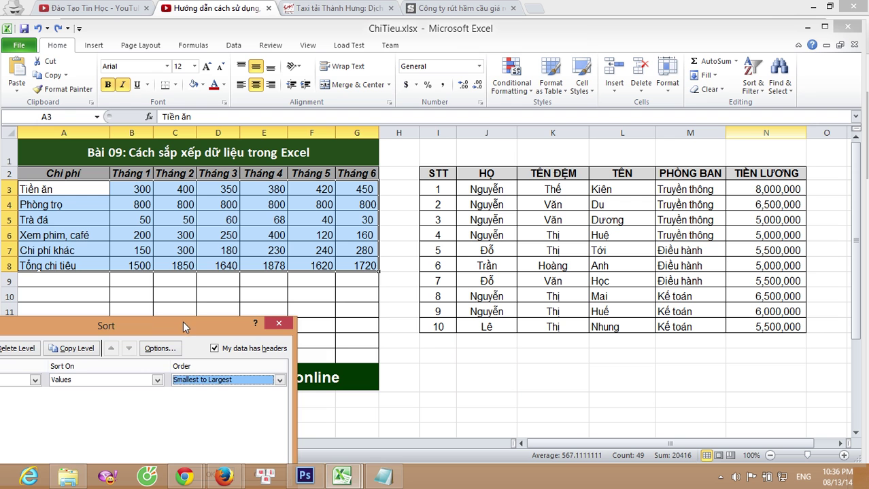
{"action": "left_click_drag", "start_coordinate": [183, 323], "coordinate": [232, 303]}
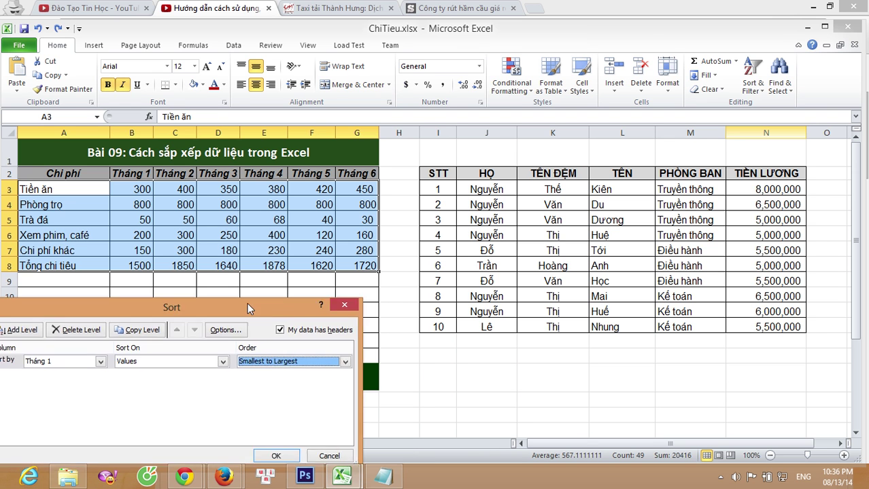
Apply the Tháng 1 sort, undo it with Ctrl+Z, then select the Tháng 1 values B2:B8
{"action": "left_click", "coordinate": [260, 454]}
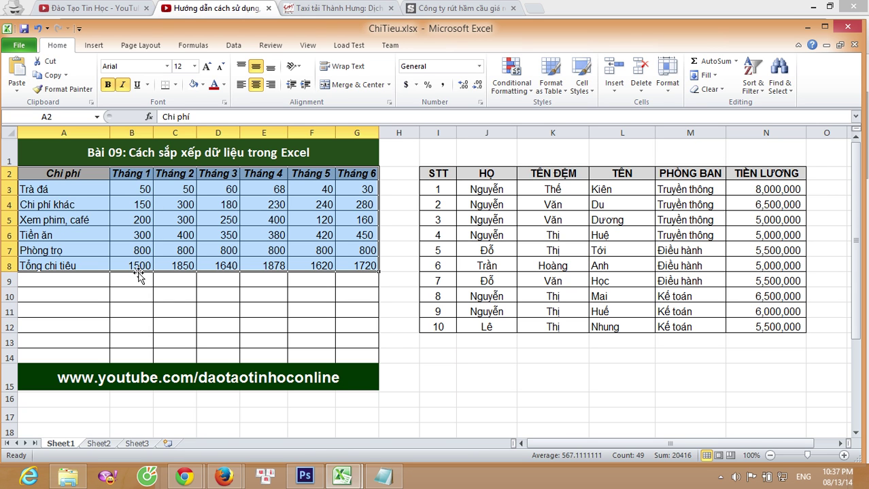
{"action": "left_click", "coordinate": [221, 305]}
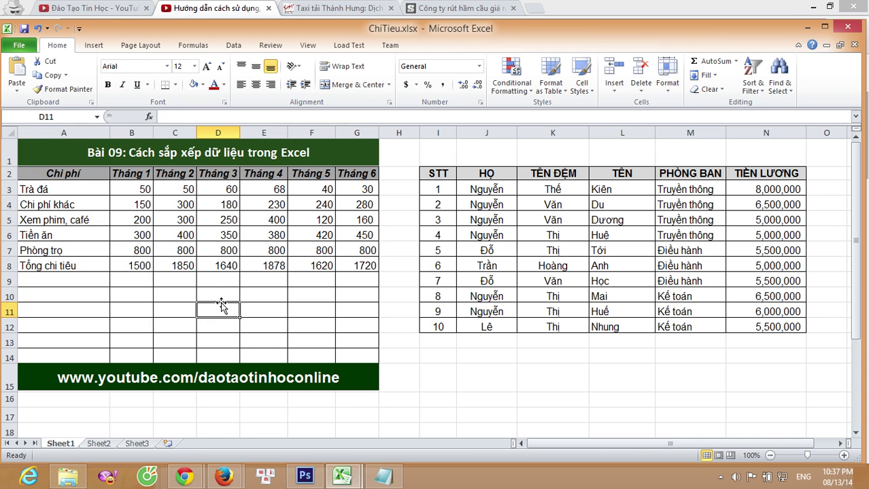
{"action": "key", "text": "ctrl+z"}
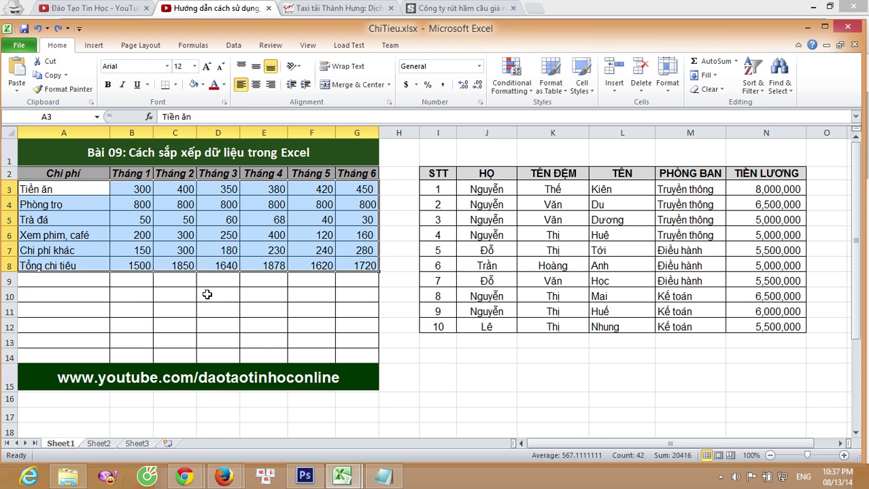
{"action": "left_click", "coordinate": [129, 296]}
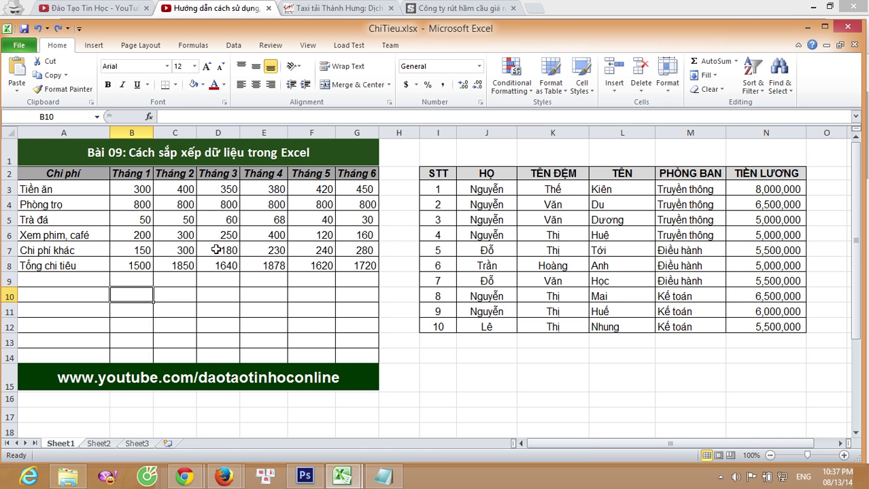
{"action": "left_click_drag", "start_coordinate": [141, 177], "coordinate": [143, 265]}
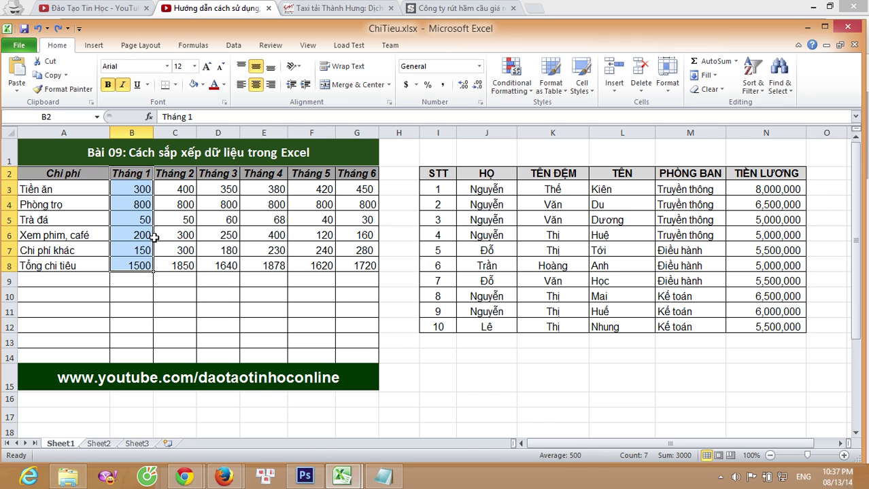
{"action": "left_click", "coordinate": [750, 68]}
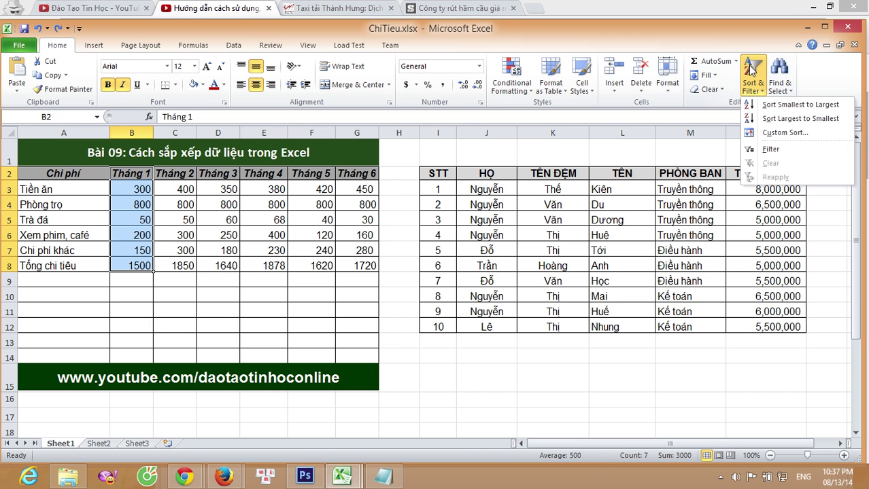
{"action": "left_click", "coordinate": [772, 111]}
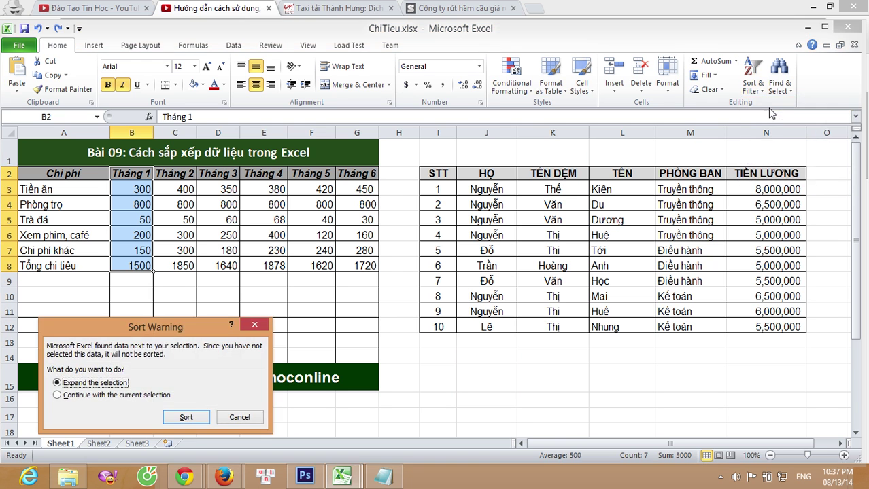
{"action": "left_click_drag", "start_coordinate": [169, 332], "coordinate": [440, 193]}
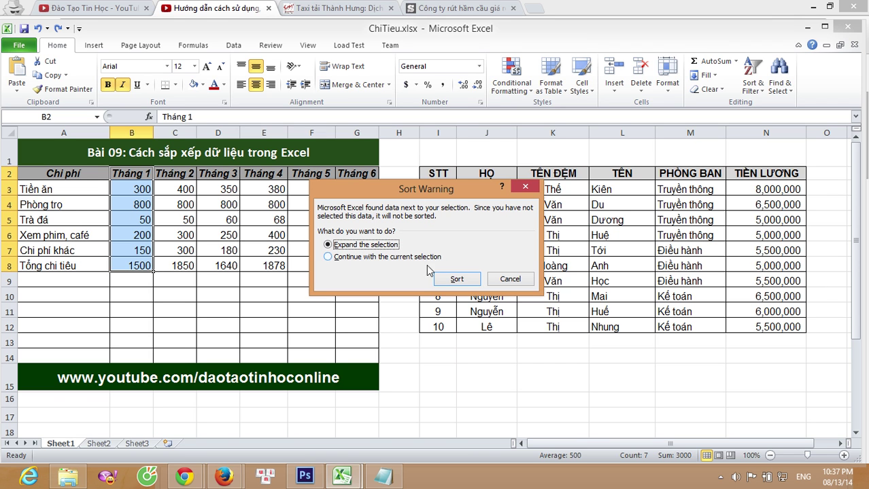
{"action": "left_click", "coordinate": [453, 280]}
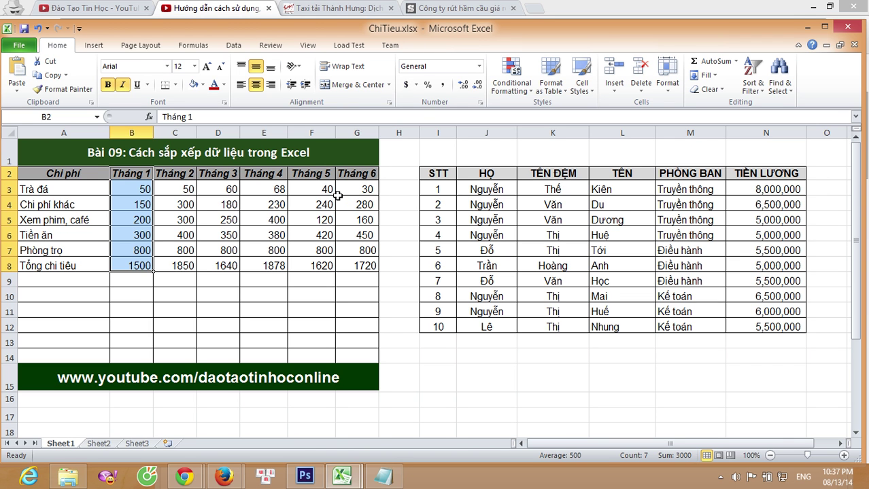
{"action": "key", "text": "ctrl+z"}
{"action": "left_click", "coordinate": [43, 186]}
{"action": "left_click_drag", "start_coordinate": [34, 174], "coordinate": [369, 265]}
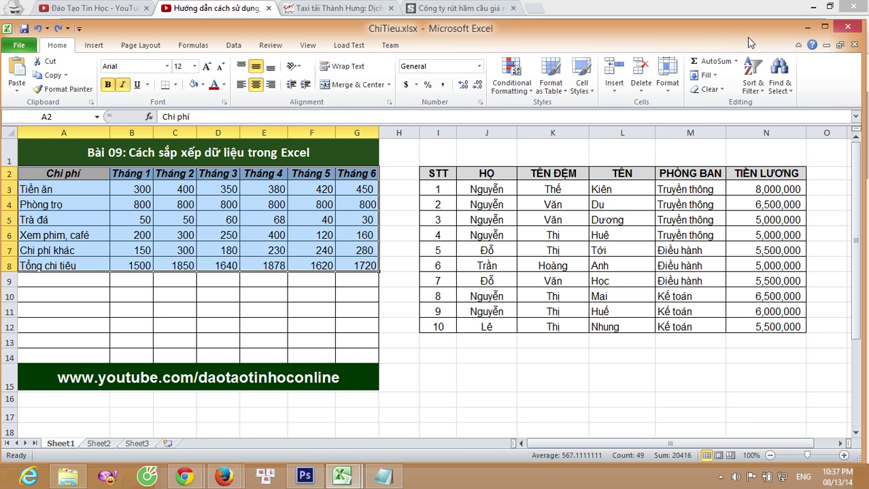
{"action": "left_click", "coordinate": [753, 73]}
{"action": "left_click", "coordinate": [772, 130]}
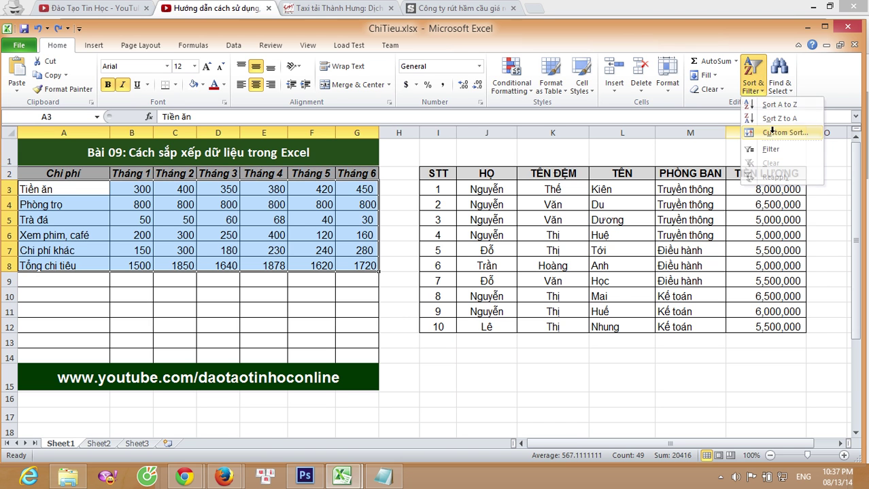
{"action": "left_click", "coordinate": [598, 165]}
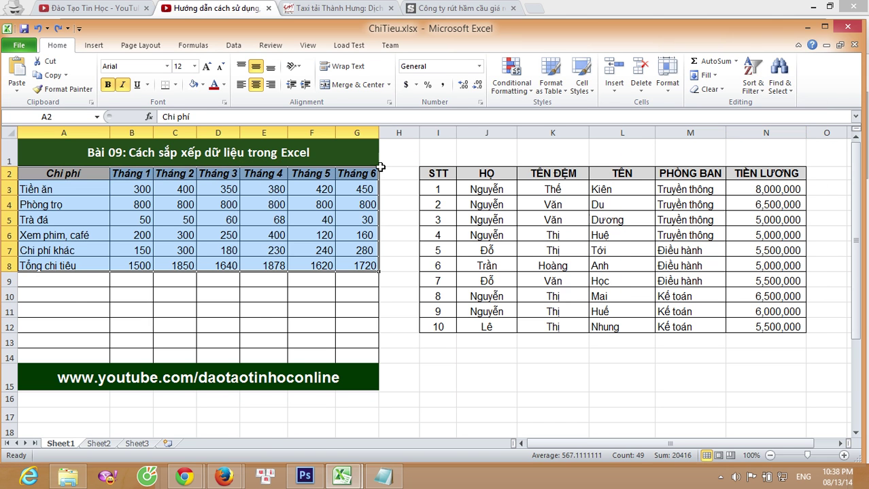
{"action": "left_click", "coordinate": [65, 306]}
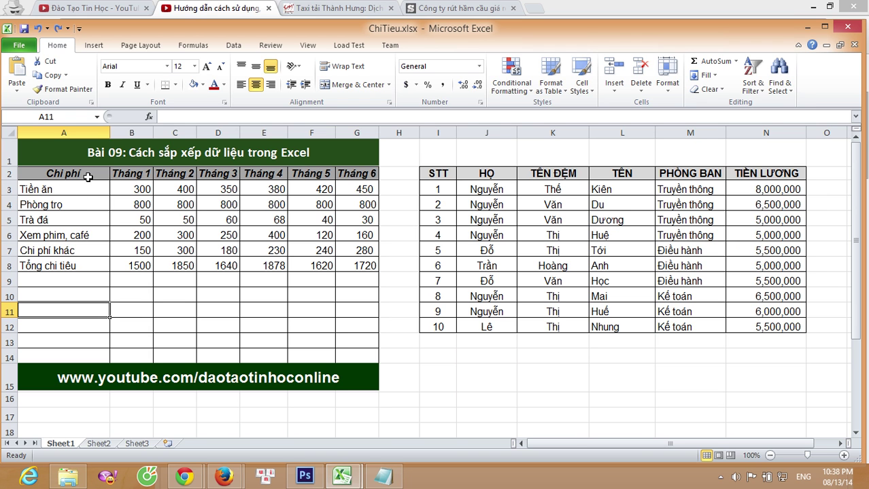
{"action": "left_click_drag", "start_coordinate": [40, 174], "coordinate": [348, 265]}
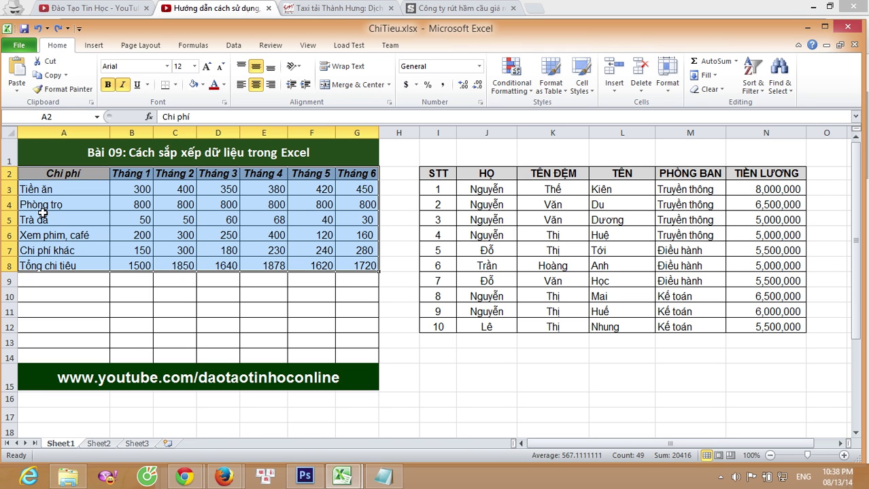
Custom-sort the expense table by Chi phí on Values, A to Z, then undo it
{"action": "left_click", "coordinate": [752, 73]}
{"action": "left_click", "coordinate": [781, 133]}
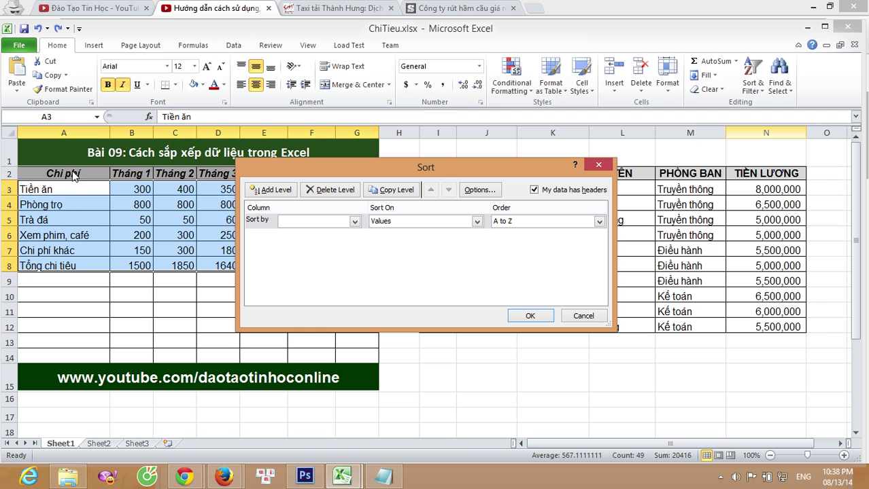
{"action": "left_click", "coordinate": [354, 222]}
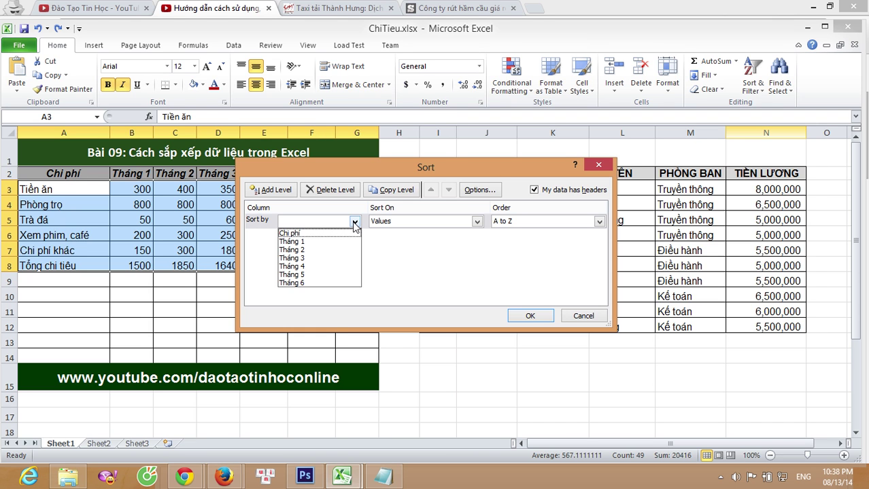
{"action": "left_click", "coordinate": [319, 232]}
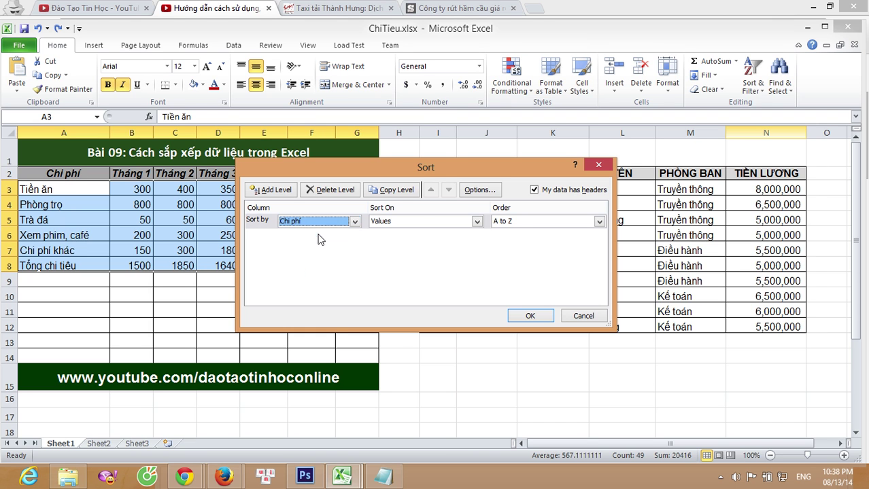
{"action": "left_click", "coordinate": [437, 221]}
{"action": "left_click", "coordinate": [480, 222]}
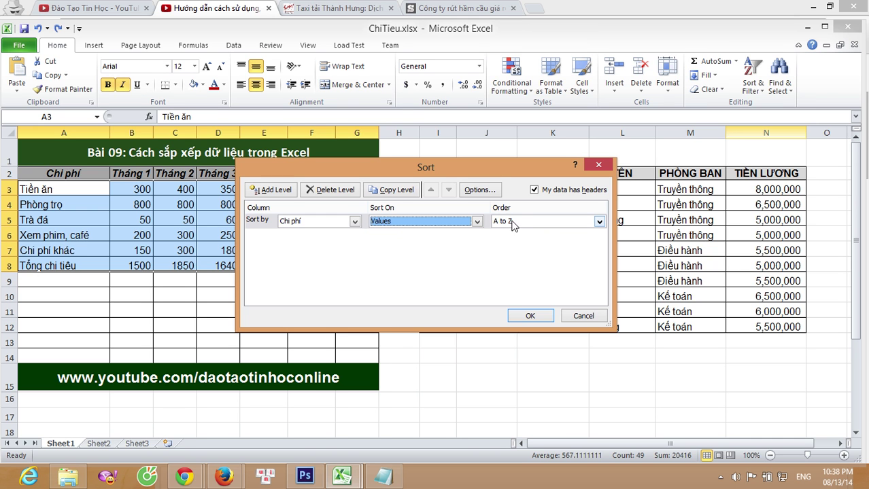
{"action": "left_click", "coordinate": [532, 317]}
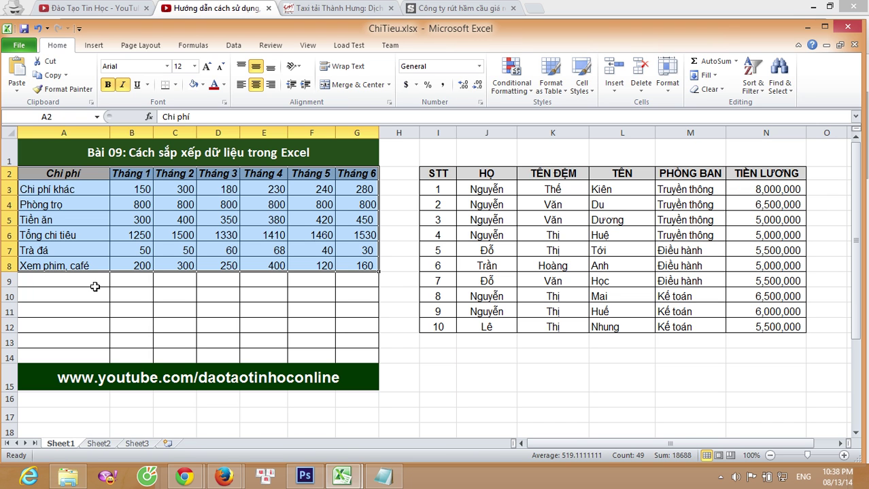
{"action": "key", "text": "ctrl+z"}
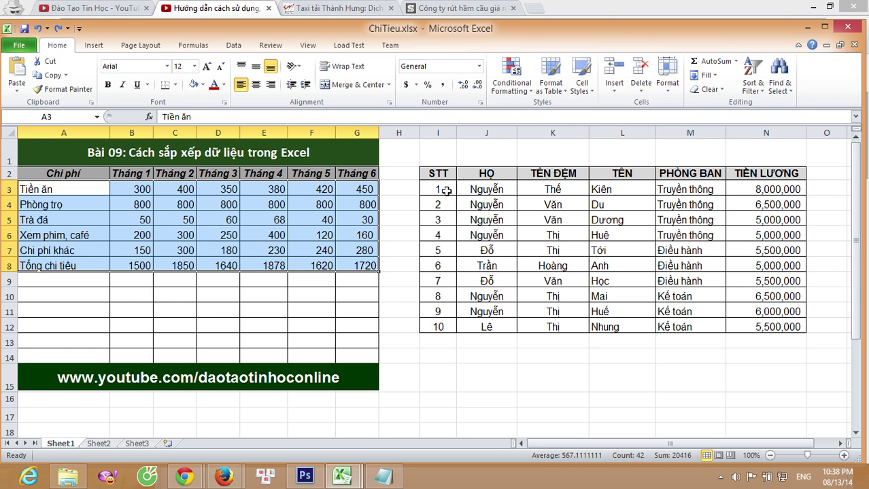
Select the staff salary table I2:N12 with its headers
{"action": "left_click_drag", "start_coordinate": [439, 174], "coordinate": [797, 319]}
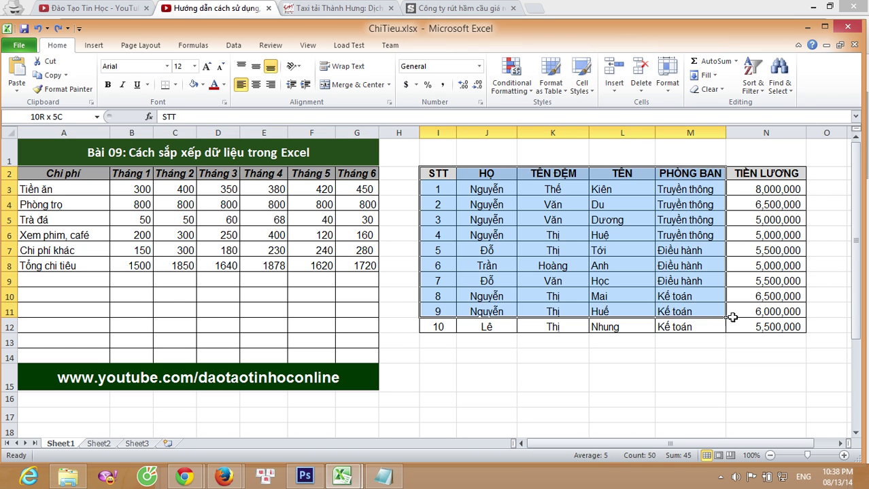
{"action": "left_click", "coordinate": [615, 379]}
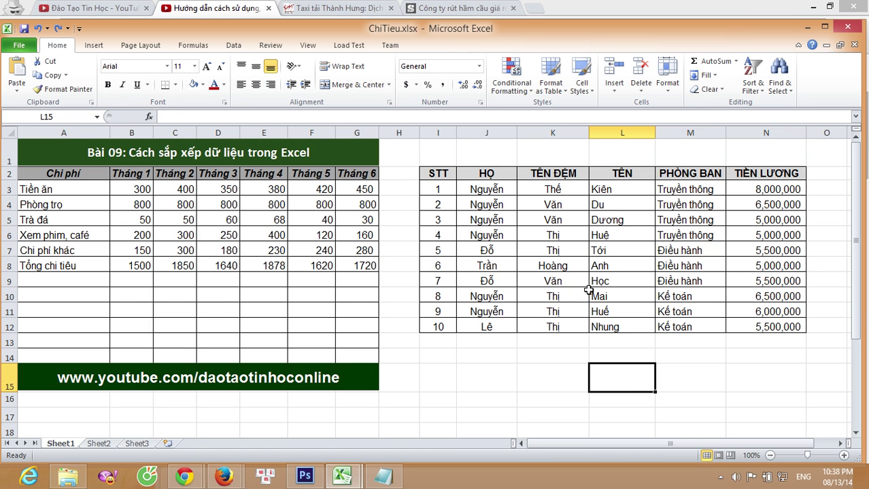
{"action": "left_click", "coordinate": [606, 186]}
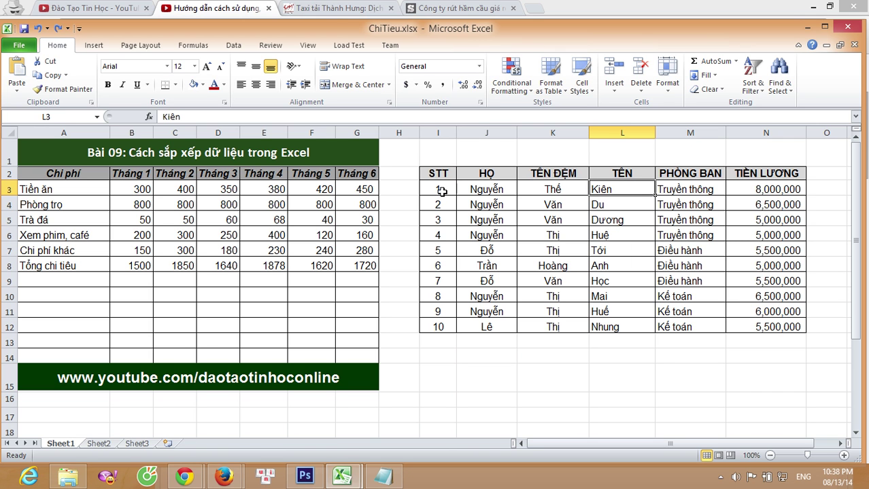
{"action": "mouse_move", "coordinate": [439, 174]}
{"action": "left_mouse_down"}
{"action": "mouse_move", "coordinate": [706, 309]}
{"action": "mouse_move", "coordinate": [769, 327]}
{"action": "left_mouse_up"}
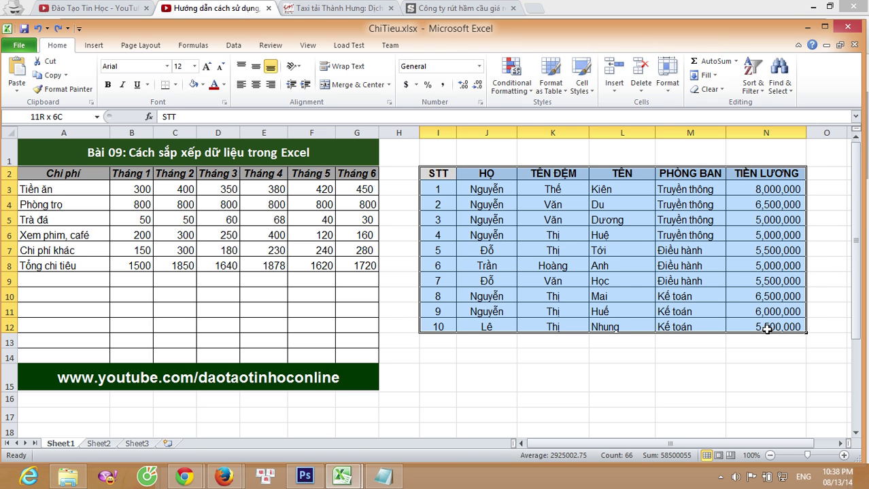
Custom-sort the staff table by TÊN, A to Z
{"action": "left_click", "coordinate": [756, 80]}
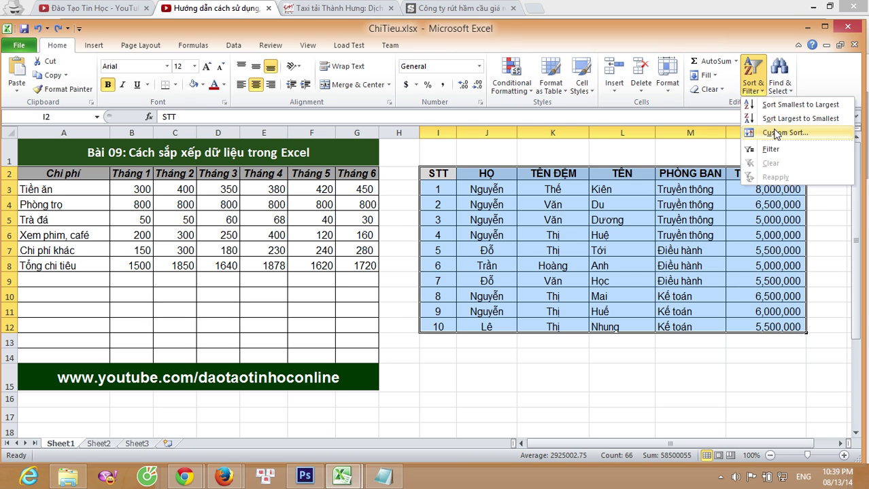
{"action": "left_click", "coordinate": [775, 133]}
{"action": "left_click", "coordinate": [314, 224]}
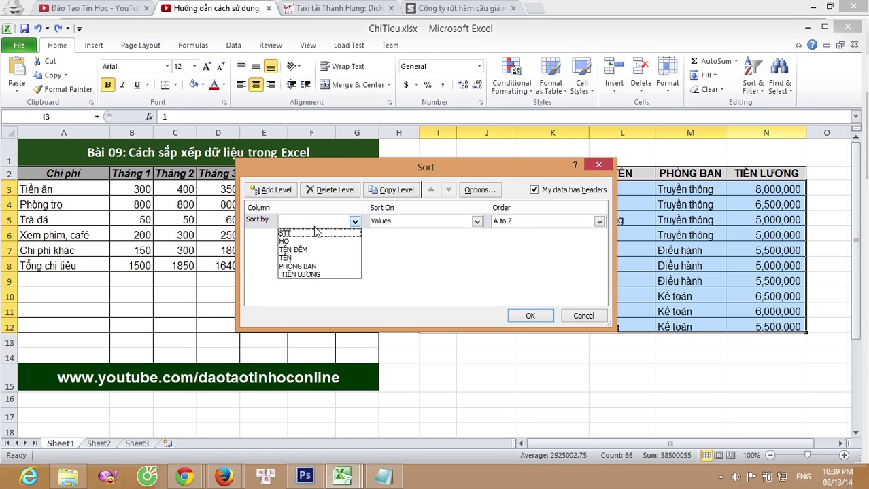
{"action": "left_click", "coordinate": [306, 259]}
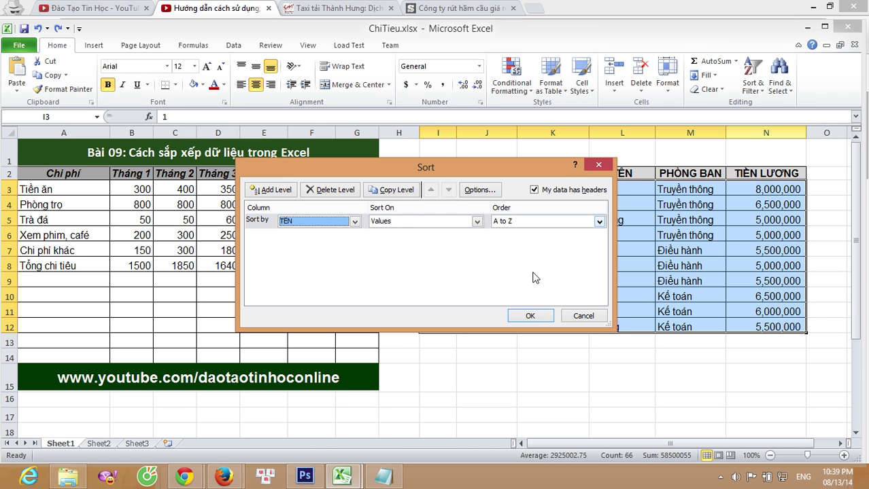
{"action": "left_click_drag", "start_coordinate": [476, 167], "coordinate": [184, 170]}
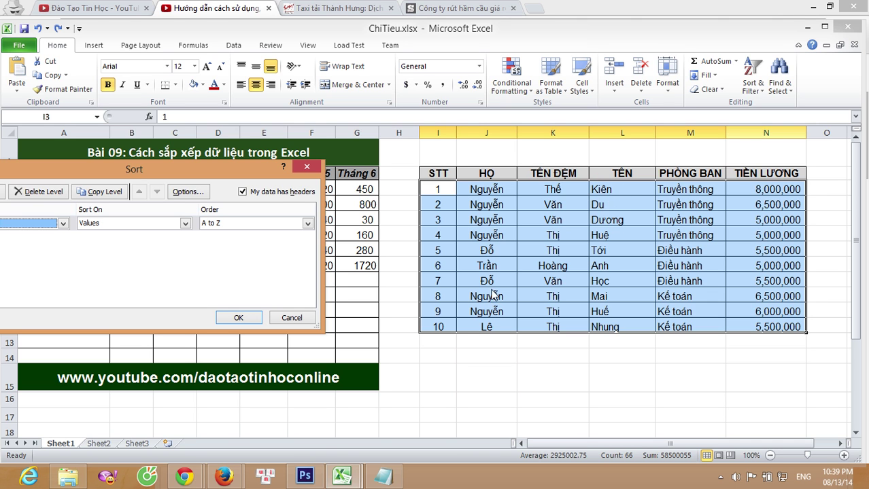
{"action": "left_click", "coordinate": [239, 317]}
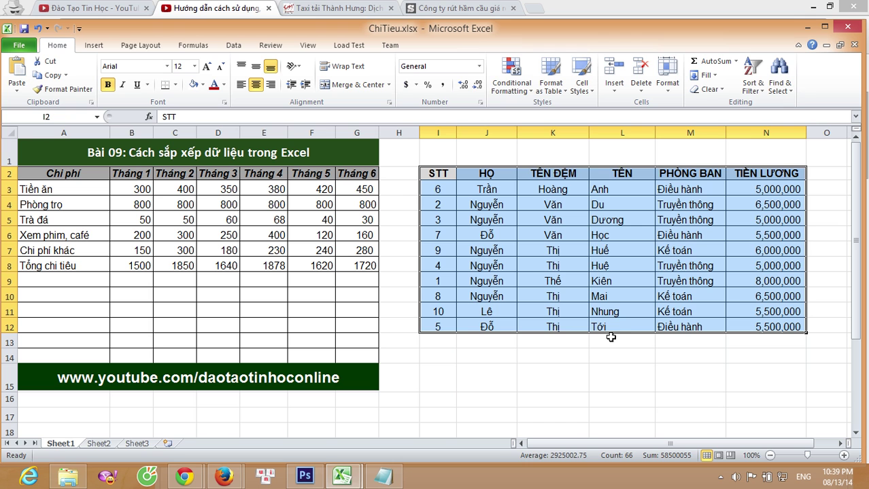
Undo the TÊN sort, then custom-sort the staff table by TIỀN LƯƠNG, Smallest to Largest
{"action": "key", "text": "ctrl+z"}
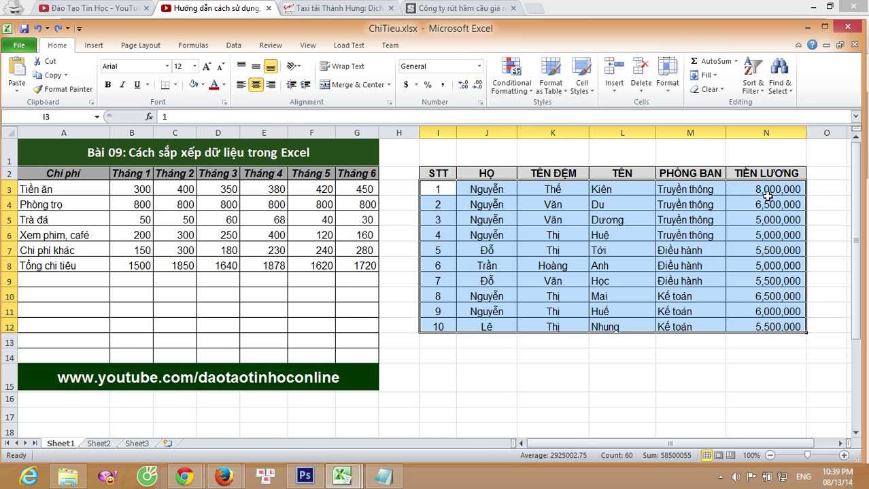
{"action": "left_click", "coordinate": [756, 77]}
{"action": "left_click", "coordinate": [775, 134]}
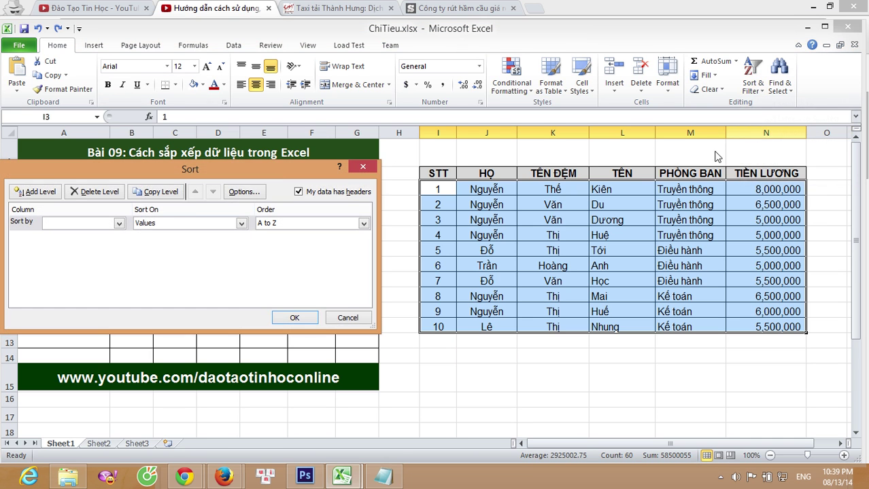
{"action": "left_click", "coordinate": [119, 223]}
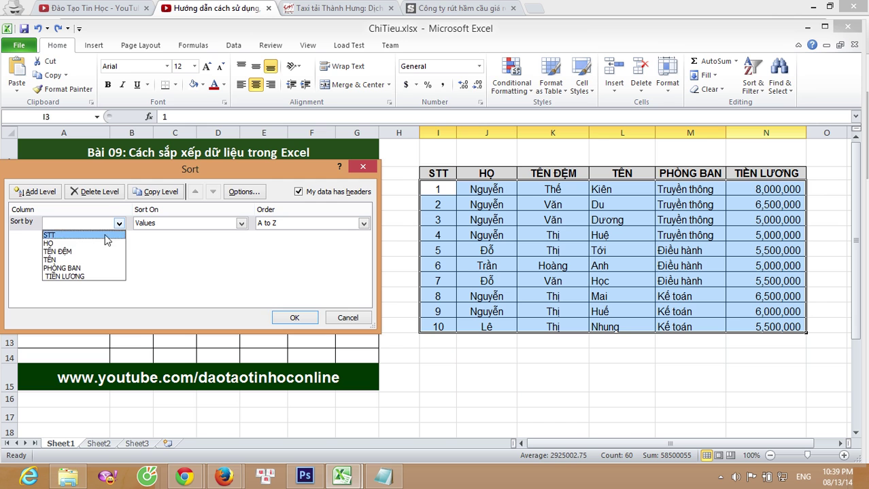
{"action": "left_click", "coordinate": [78, 280]}
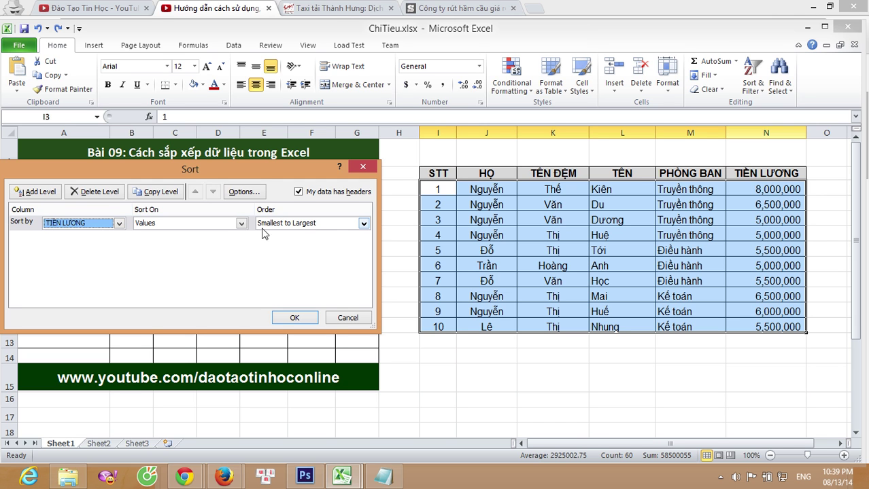
{"action": "left_click", "coordinate": [269, 225]}
{"action": "left_click", "coordinate": [293, 245]}
{"action": "left_click", "coordinate": [303, 224]}
{"action": "left_click", "coordinate": [297, 235]}
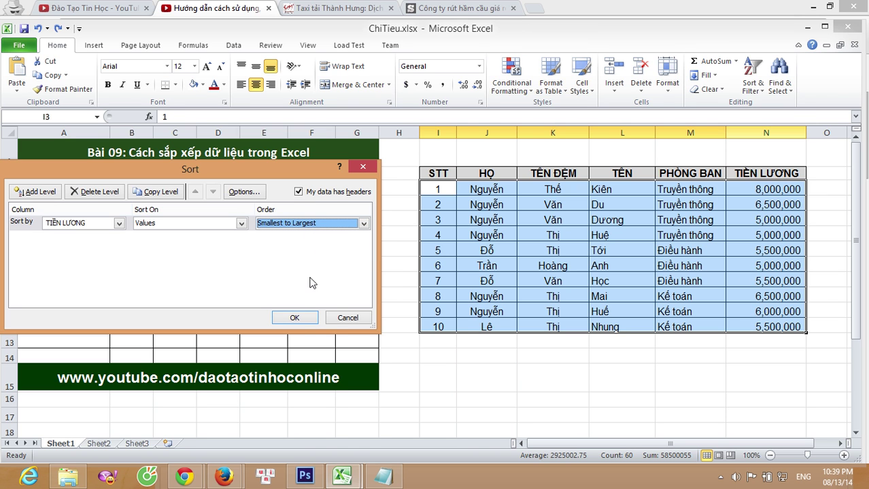
{"action": "left_click", "coordinate": [305, 323]}
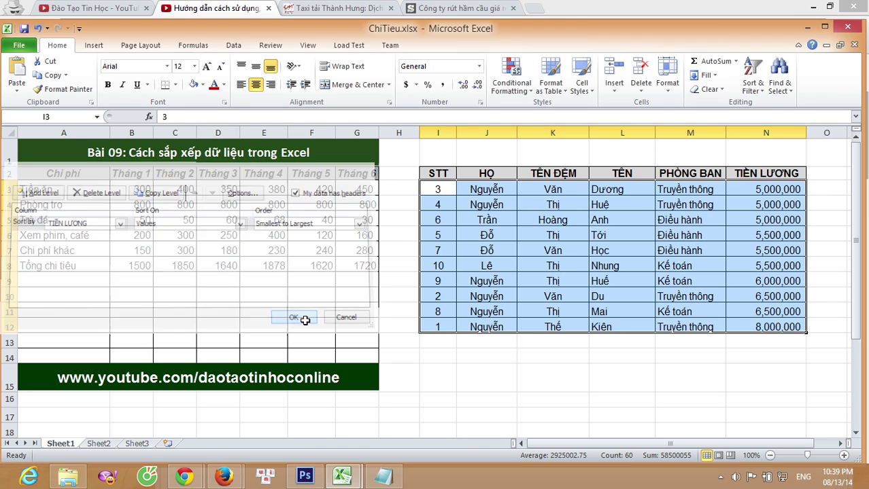
{"action": "left_click", "coordinate": [730, 357]}
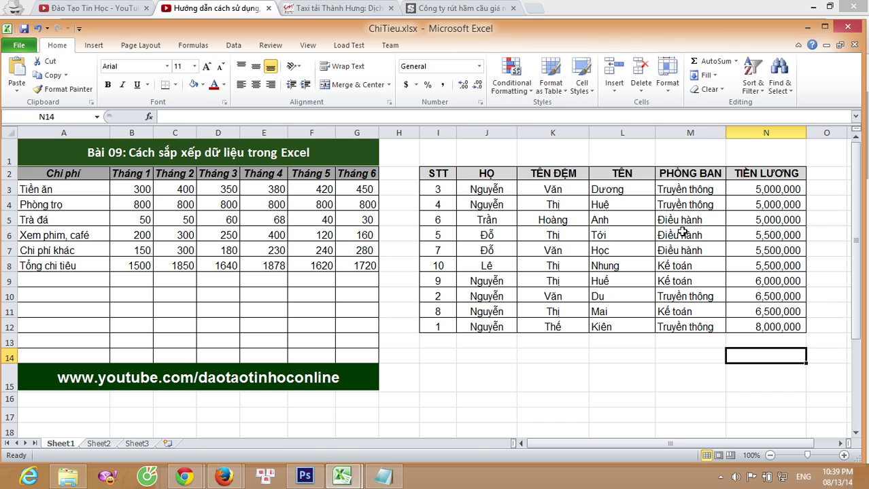
{"action": "left_click", "coordinate": [772, 204]}
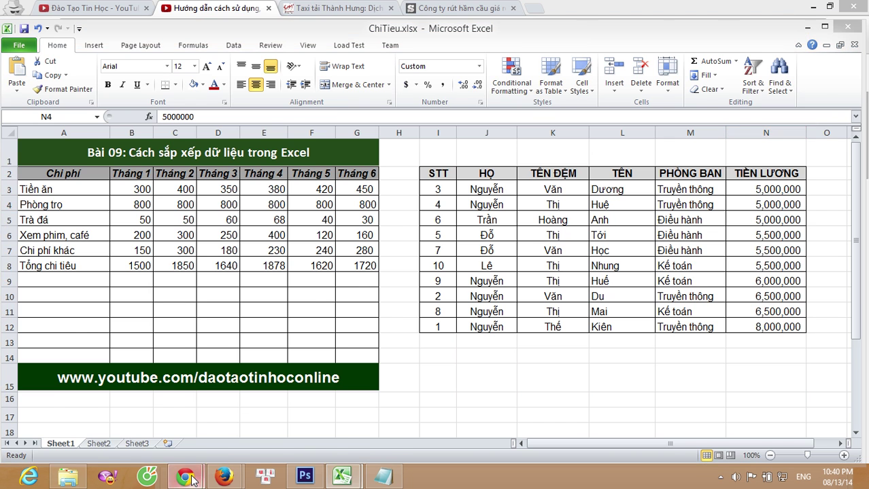
{"action": "mouse_move", "coordinate": [184, 477]}
{"action": "left_click", "coordinate": [239, 421]}
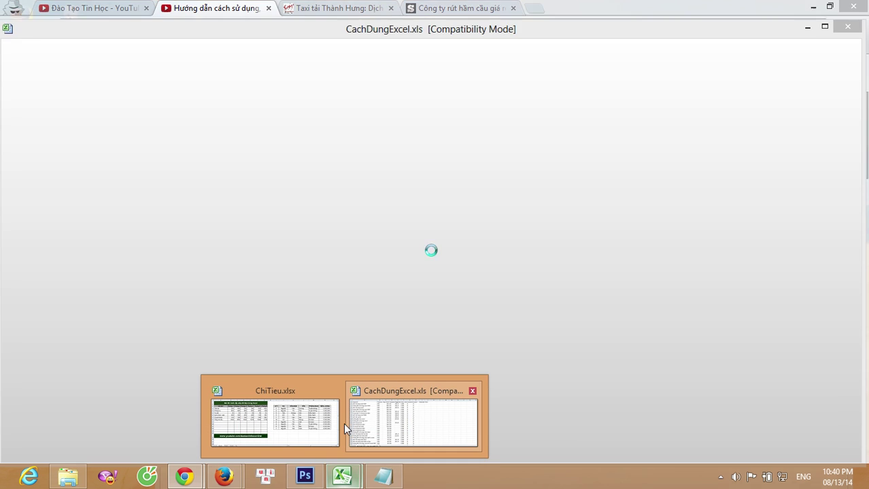
{"action": "mouse_move", "coordinate": [342, 477]}
{"action": "left_click", "coordinate": [319, 418]}
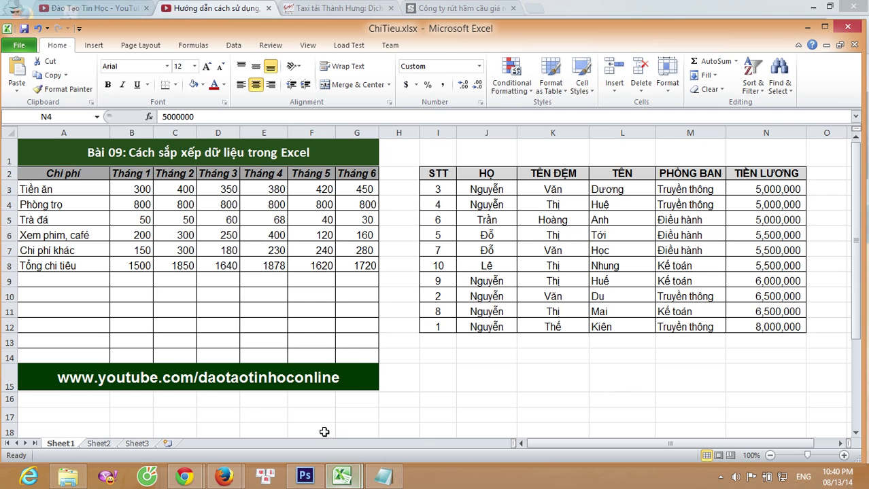